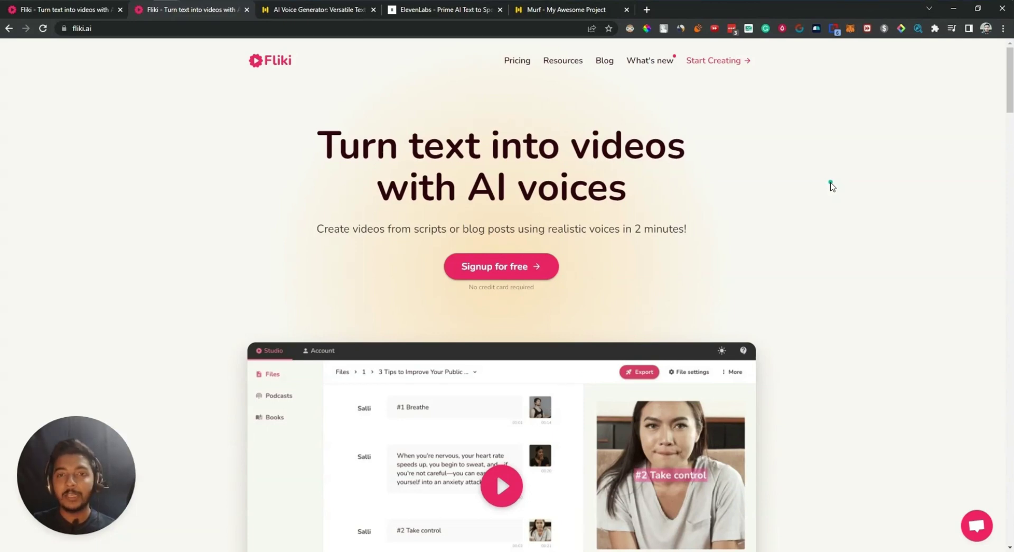
# Glance at the Murf and ElevenLabs pages, then return to Fliki's Passivern folder listing Vid 1.
pyautogui.click(315, 10)
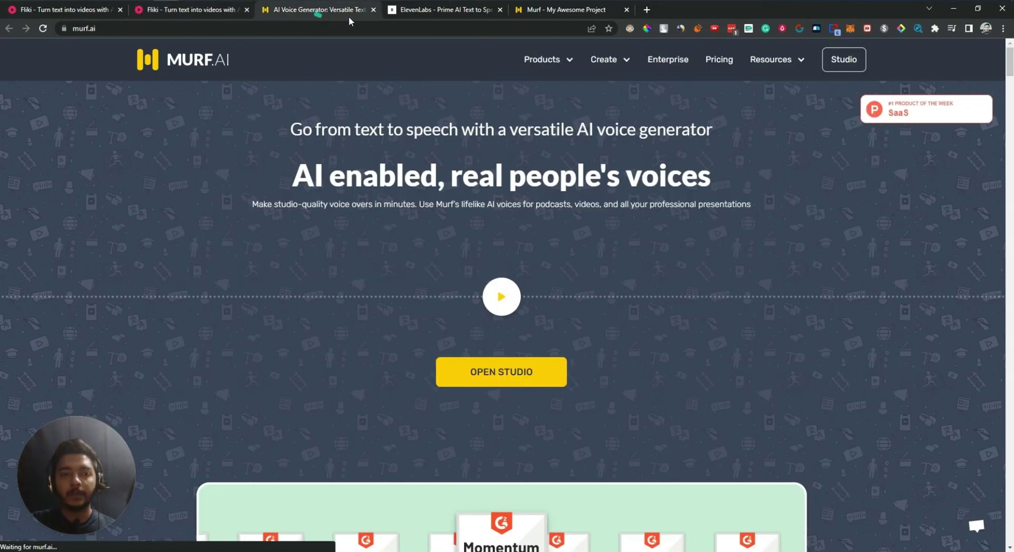
pyautogui.click(423, 13)
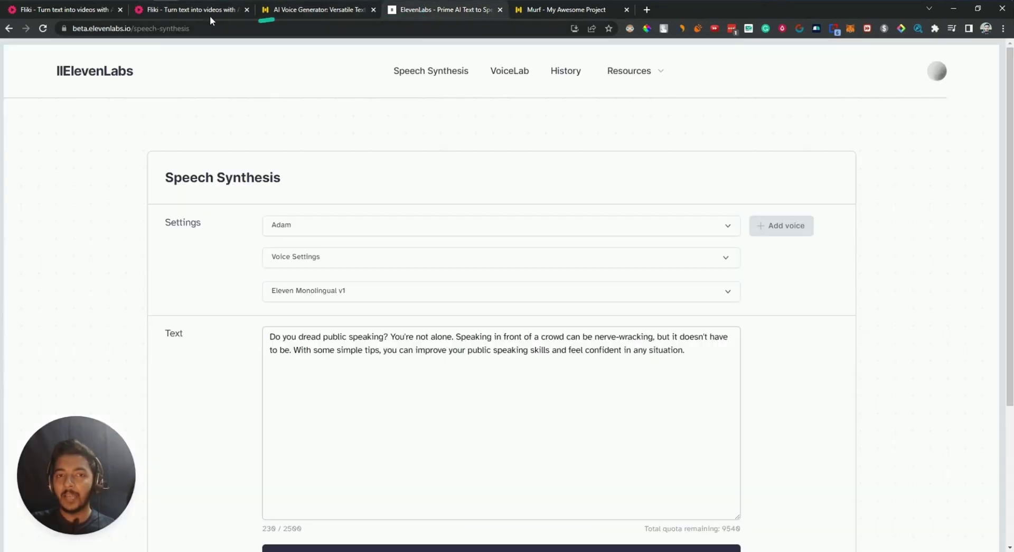
pyautogui.click(204, 13)
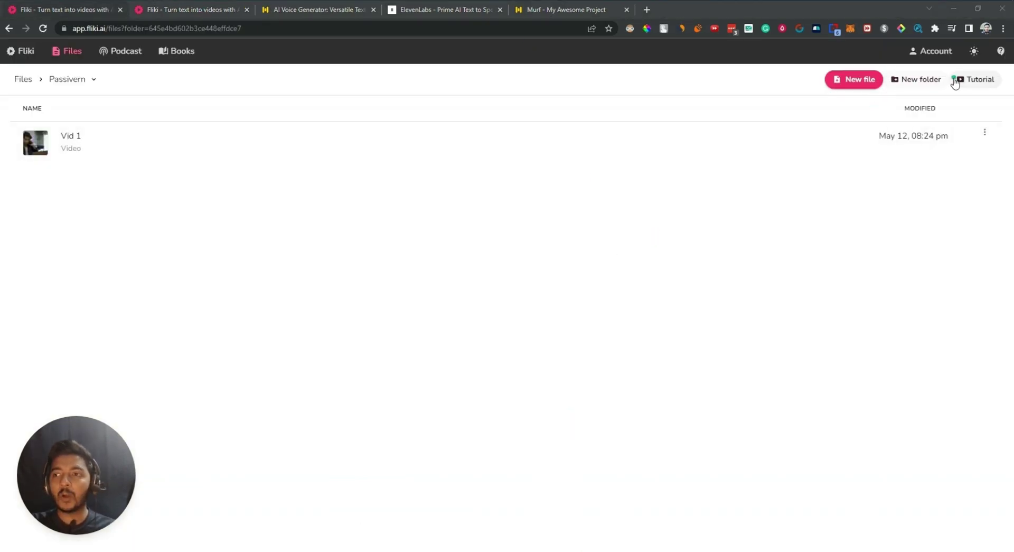
# Create a new audio-only Fliki file named 'Aud Test 1'.
pyautogui.click(844, 88)
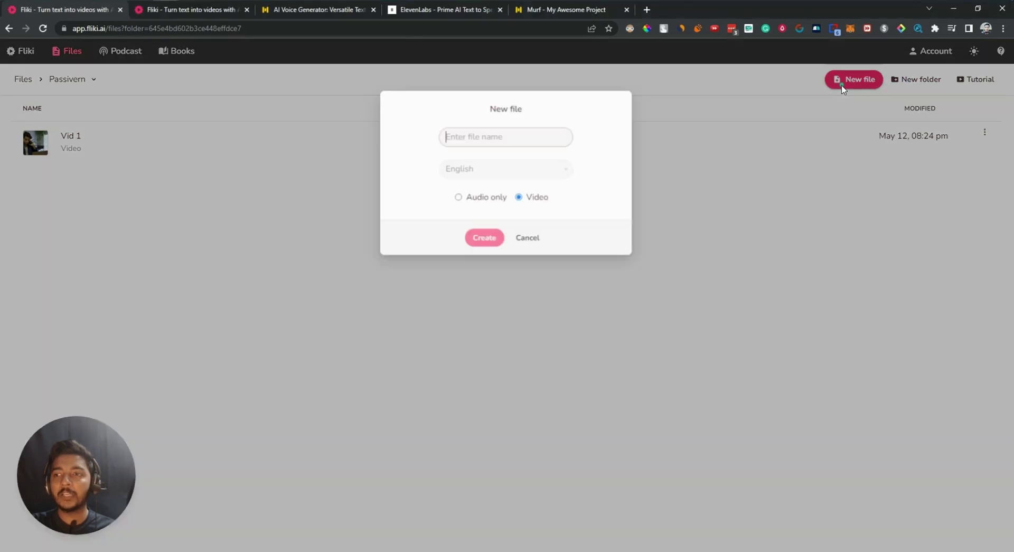
pyautogui.click(458, 199)
pyautogui.click(459, 139)
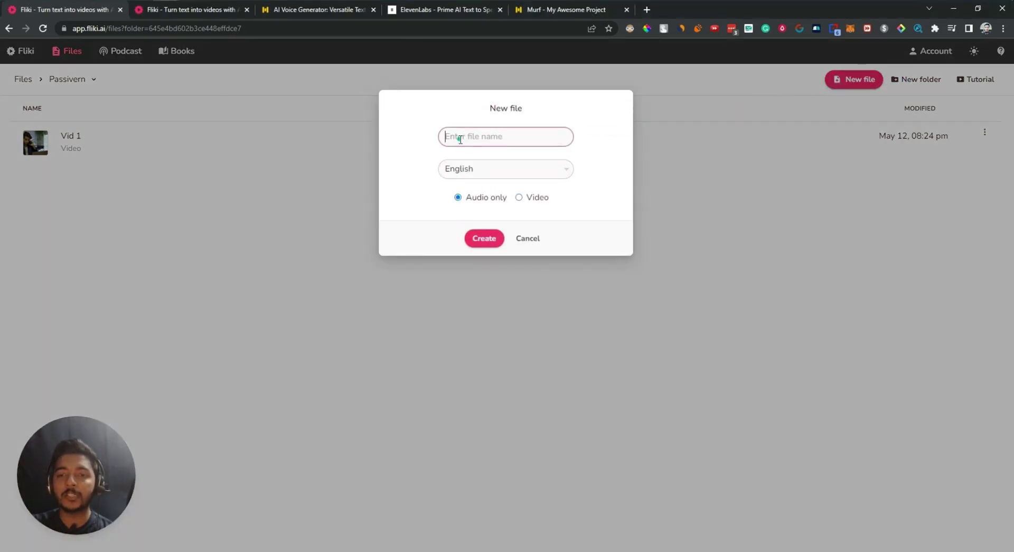
pyautogui.write('Aud Test 1')
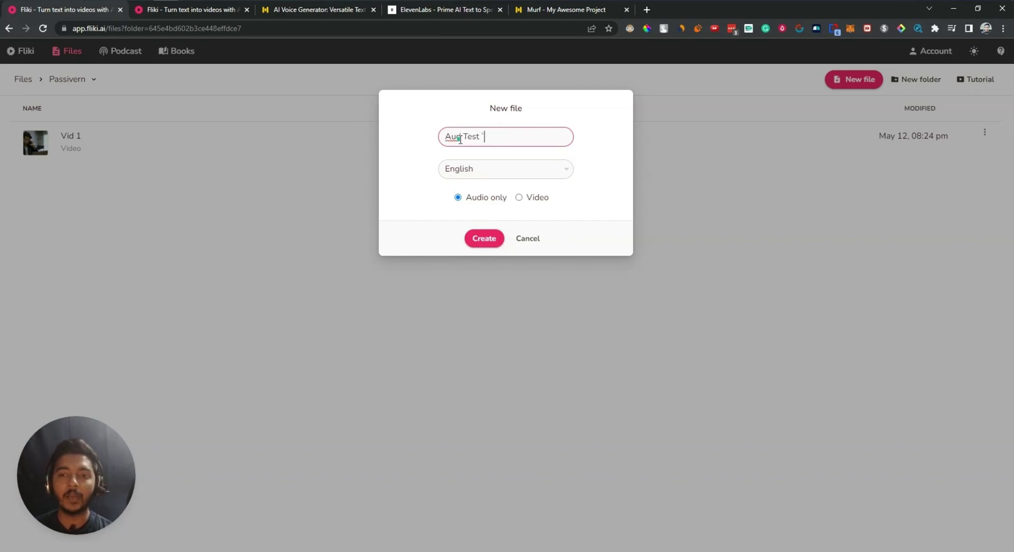
pyautogui.click(484, 238)
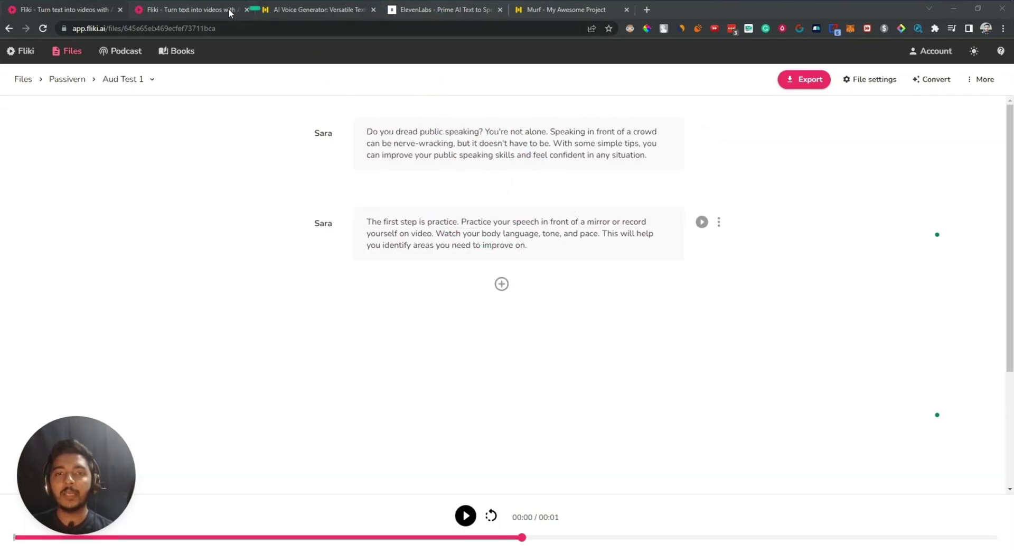
# Replace ElevenLabs' speech text with the 429-character two-paragraph public-speaking script.
pyautogui.click(300, 11)
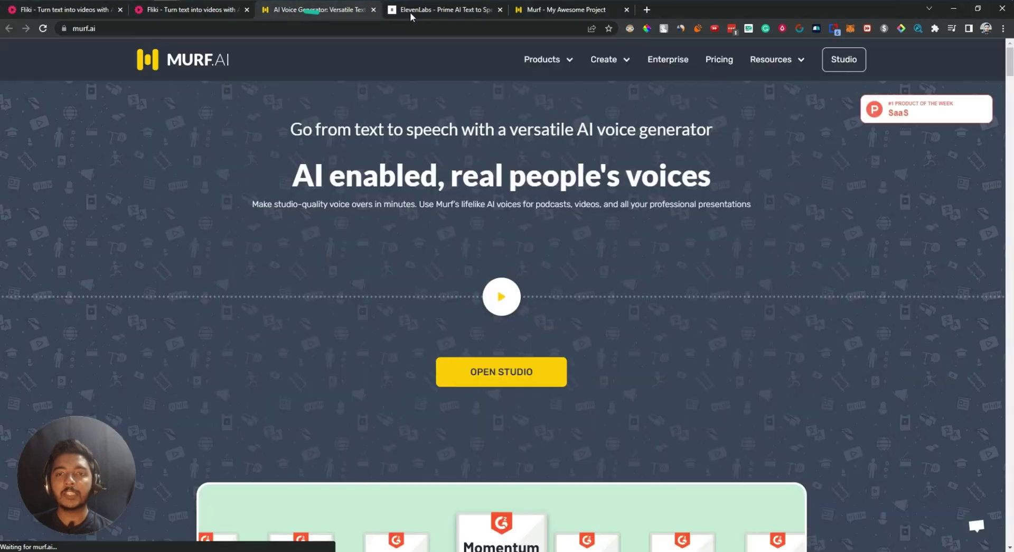
pyautogui.click(448, 14)
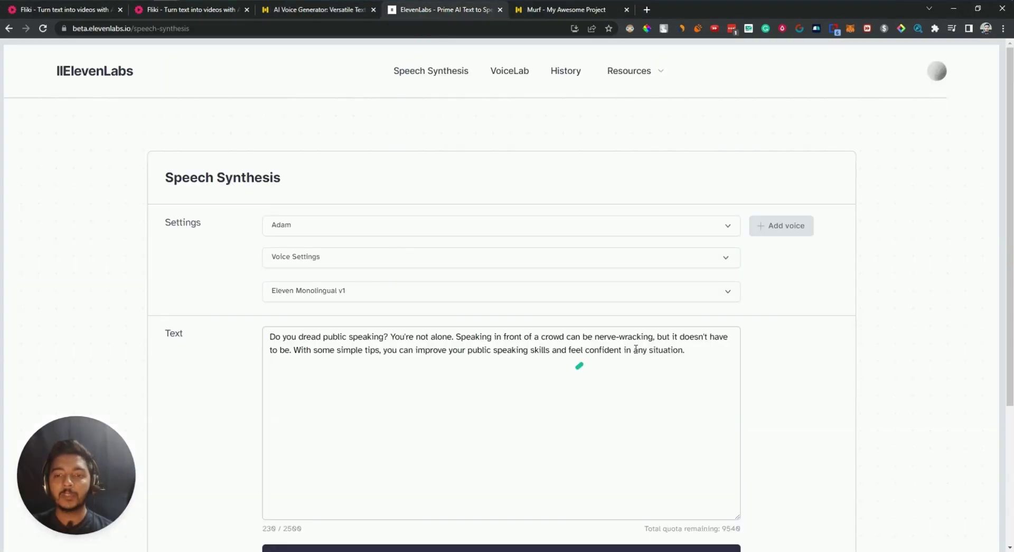
pyautogui.hotkey('ctrl', 'a')
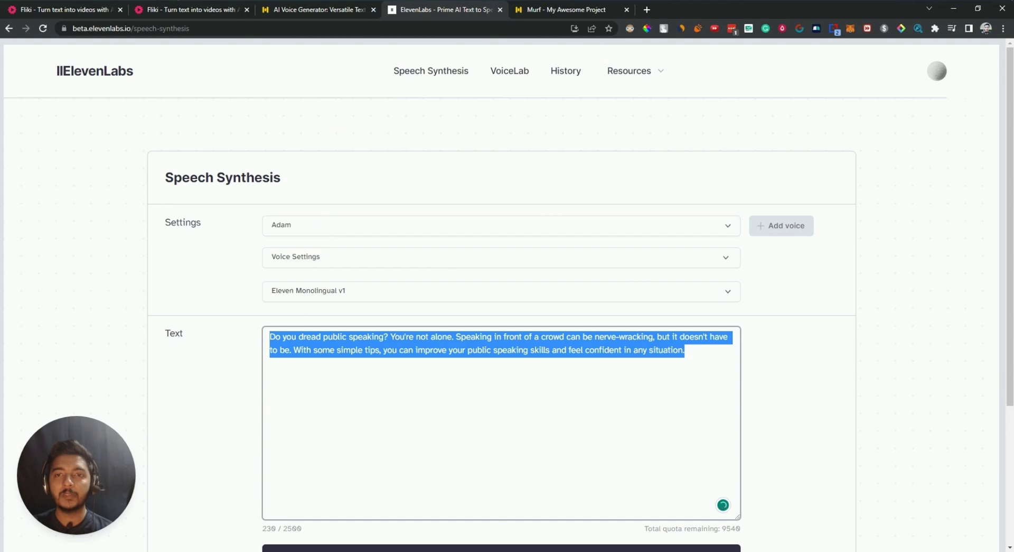
pyautogui.write("Do you dread public speaking? You're not alone. Speaking in front of a crowd can be nerve-wracking, but it doesn't have to be. With some simple tips, you can improve your public speaking skills and feel confident in any situation. The first step is practice. Practice your speech in front of a mirror or record yourself on video. Watch your body language, tone, and pace. This will help you identify areas you need to improve on.")
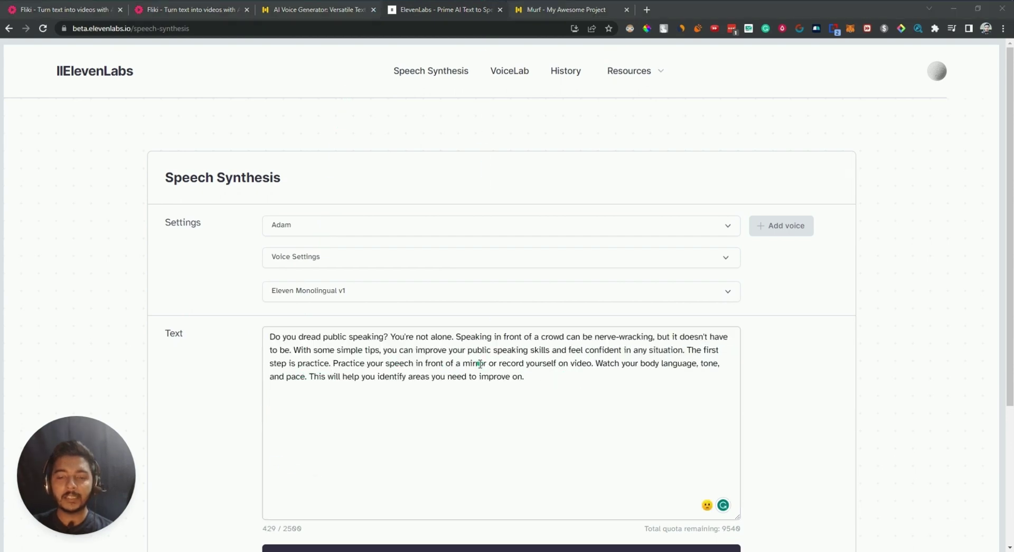
pyautogui.click(554, 10)
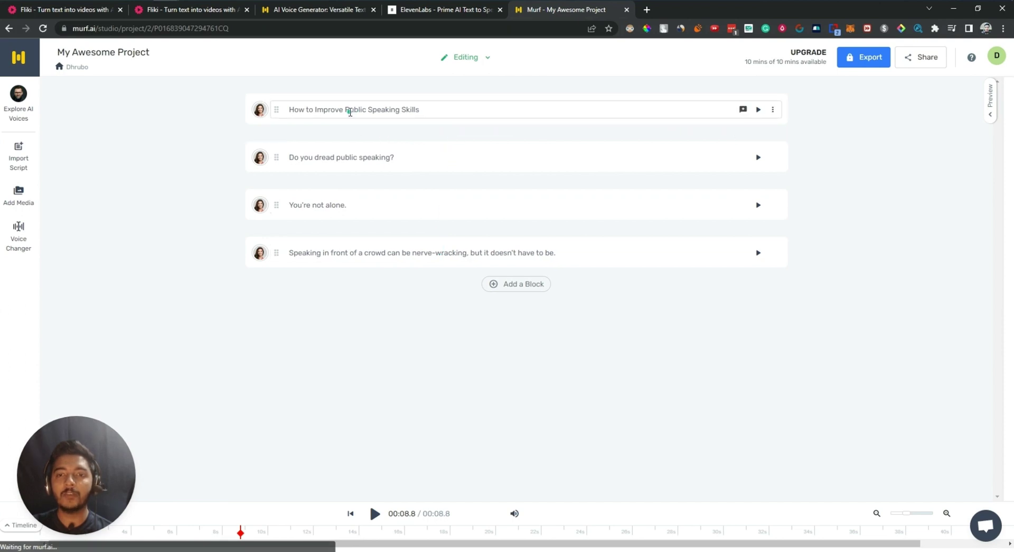
# Paste the script over the title in Murf's first block, split by paragraphs.
pyautogui.moveTo(294, 109); pyautogui.dragTo(473, 109)
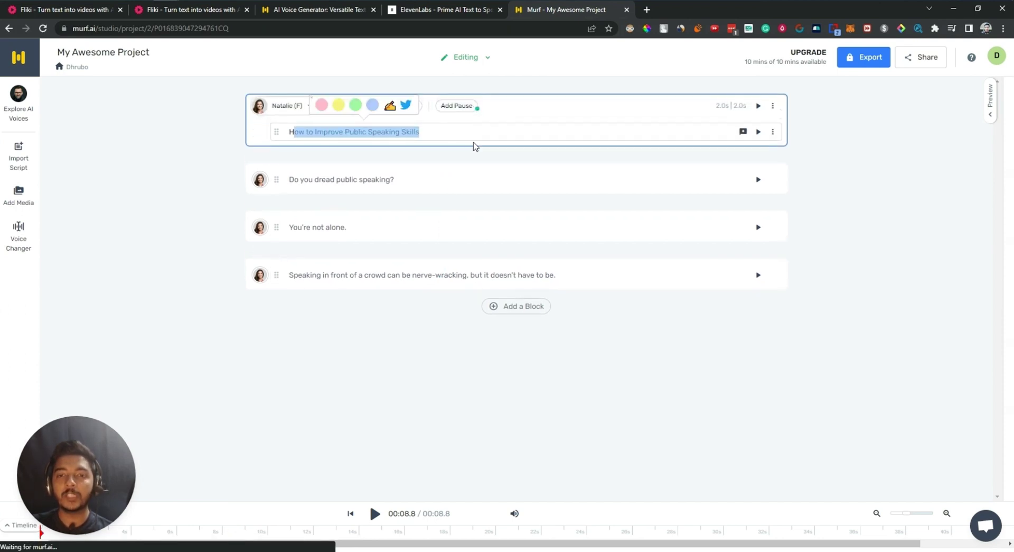
pyautogui.hotkey('ctrl', 'a')
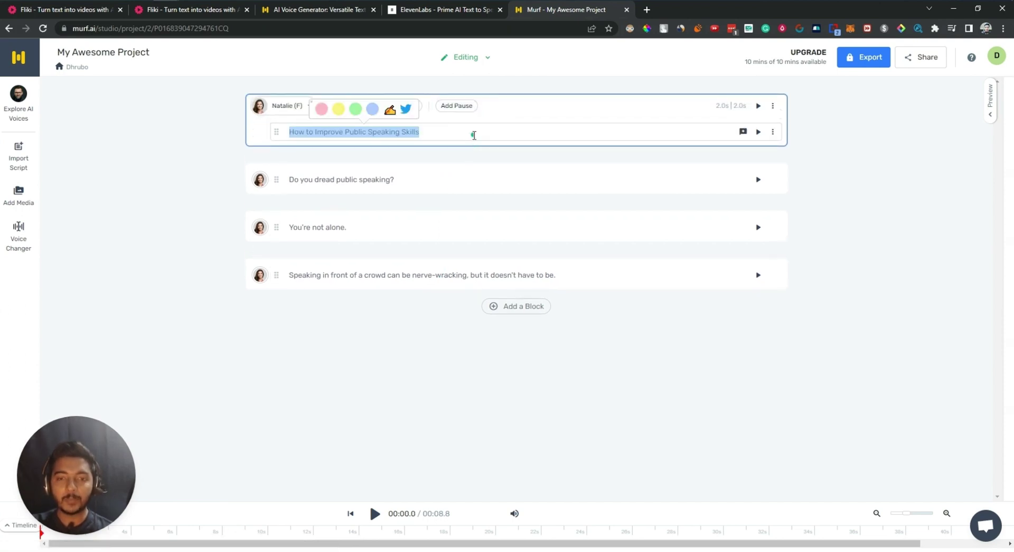
pyautogui.hotkey('ctrl', 'v')
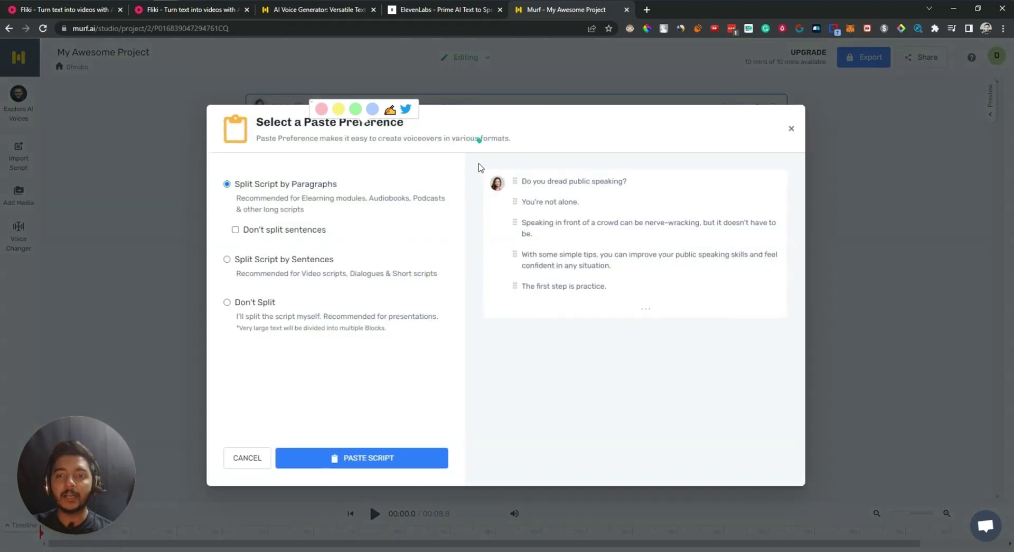
pyautogui.click(333, 457)
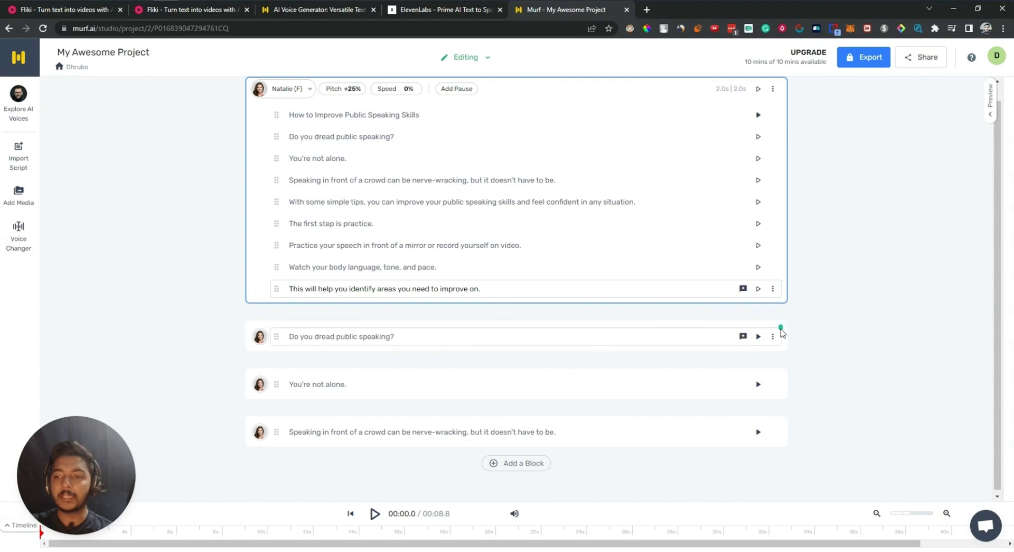
# Delete the duplicate 'Do you dread public speaking?' block.
pyautogui.moveTo(744, 315)
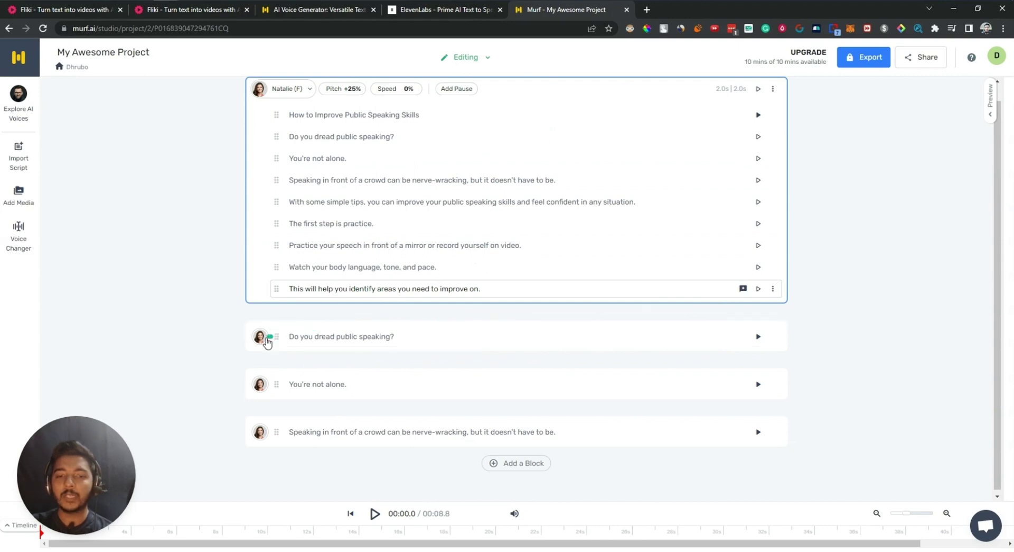
pyautogui.click(773, 336)
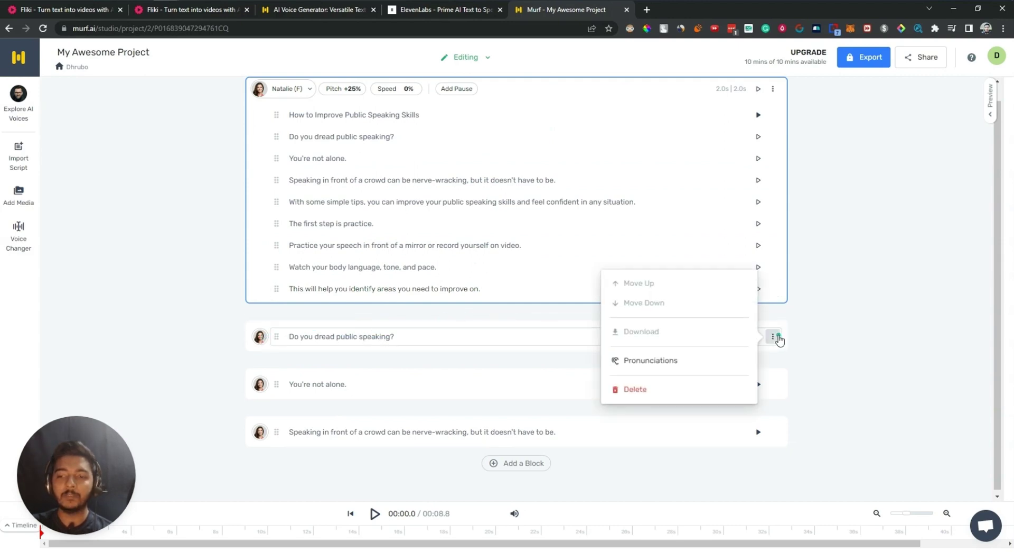
pyautogui.click(681, 388)
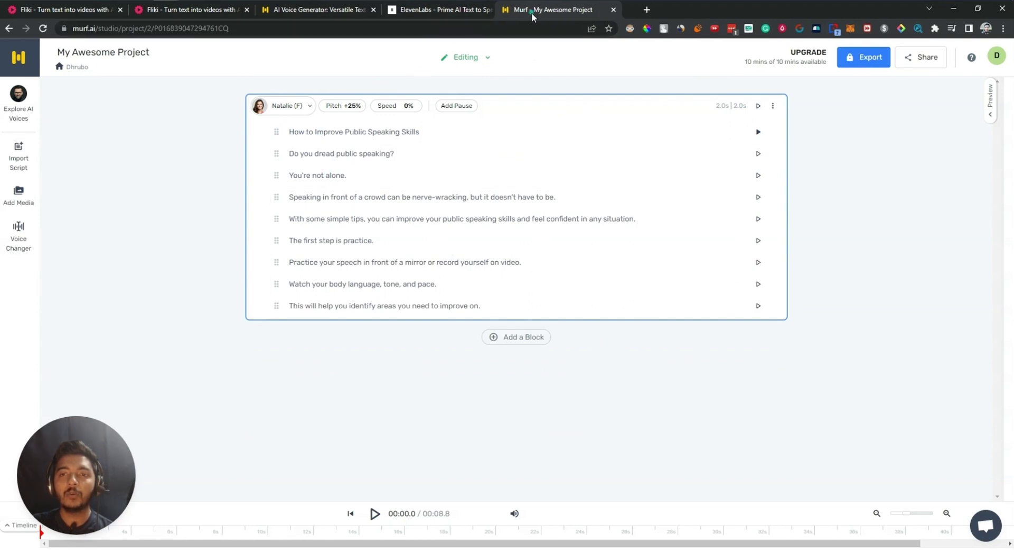
# Move the Fliki tab to third place and play the 29-second Sara voiceover, then rewind to 00:00.
pyautogui.moveTo(99, 14); pyautogui.dragTo(325, 23)
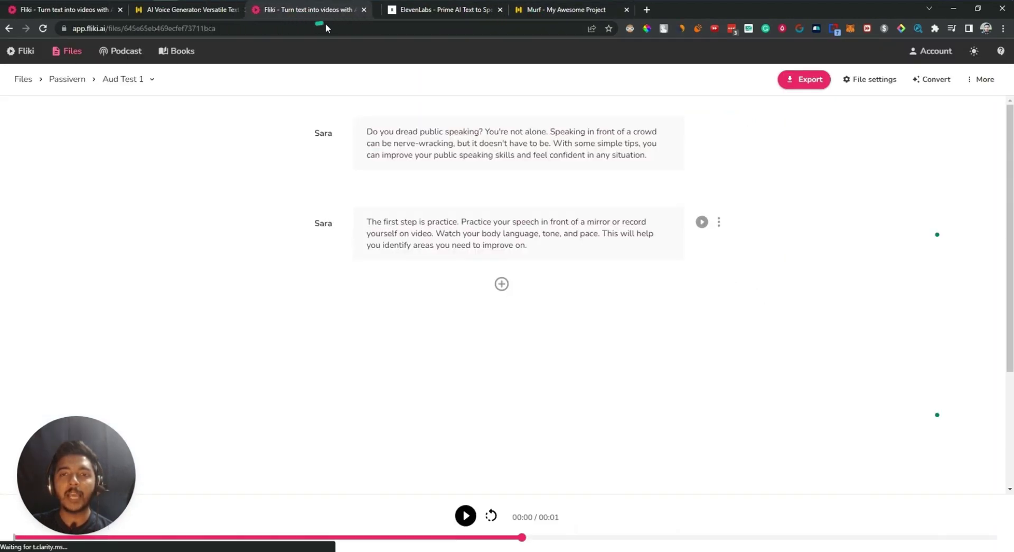
pyautogui.click(465, 517)
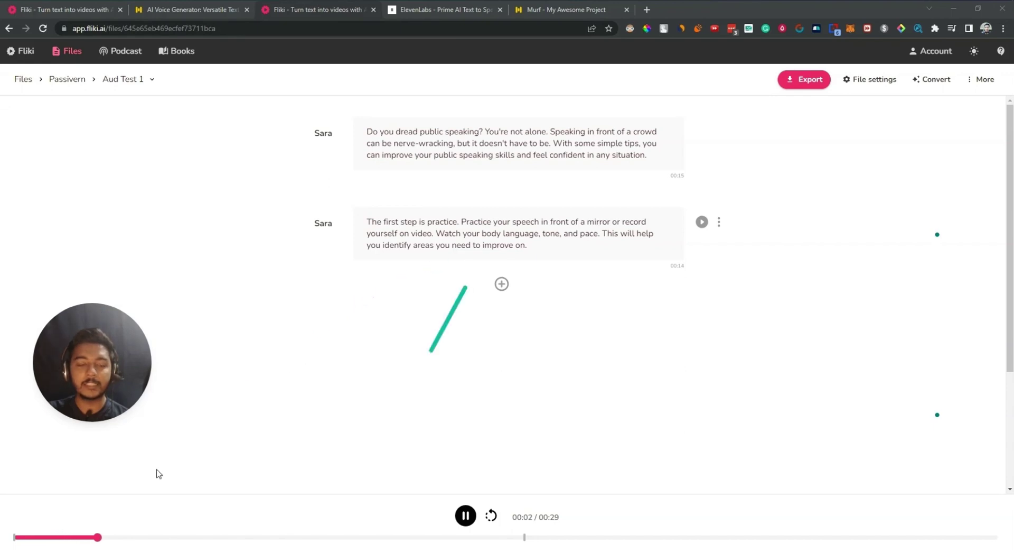
pyautogui.click(15, 538)
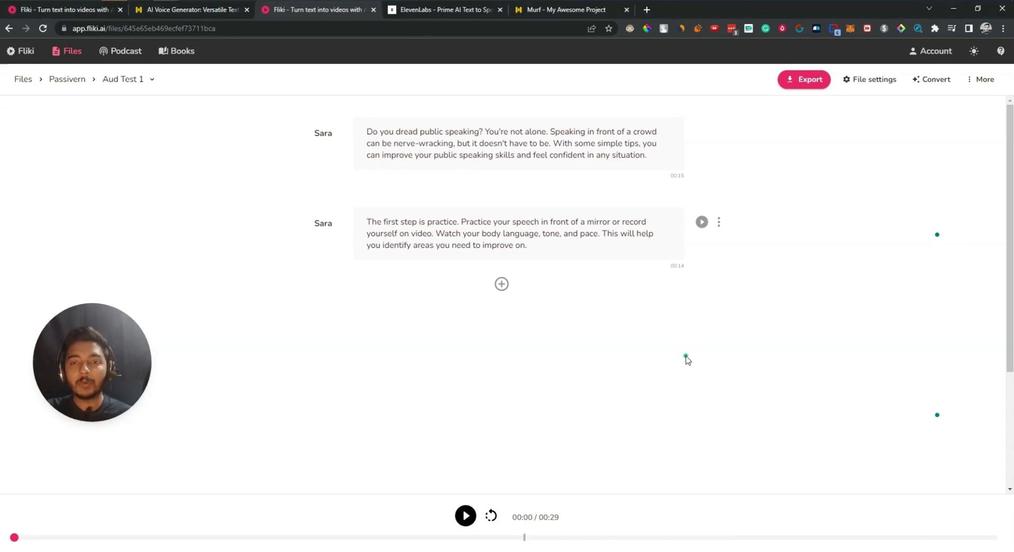
# Generate the 429-character script as speech with ElevenLabs' Adam voice.
pyautogui.click(427, 12)
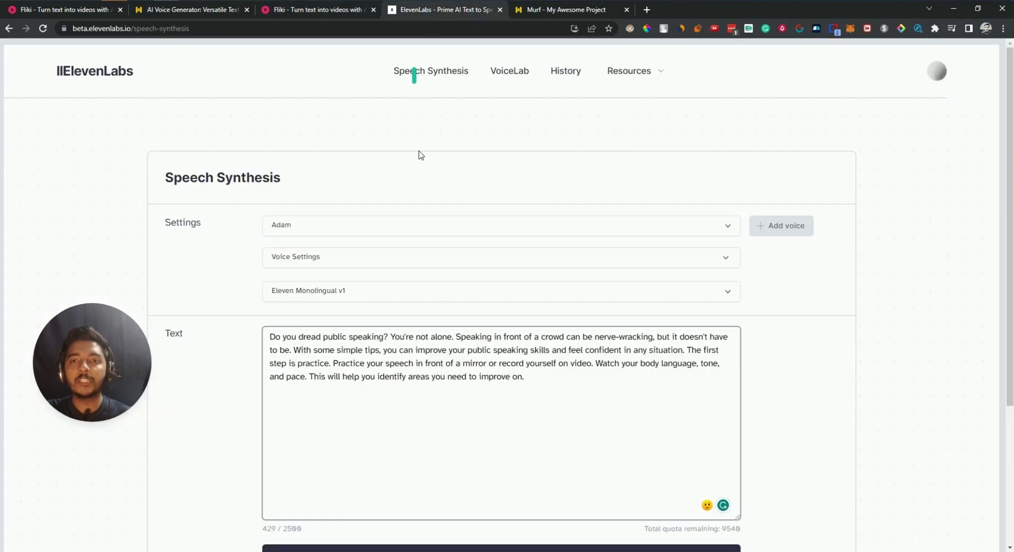
pyautogui.scroll(-1, 446, 263)
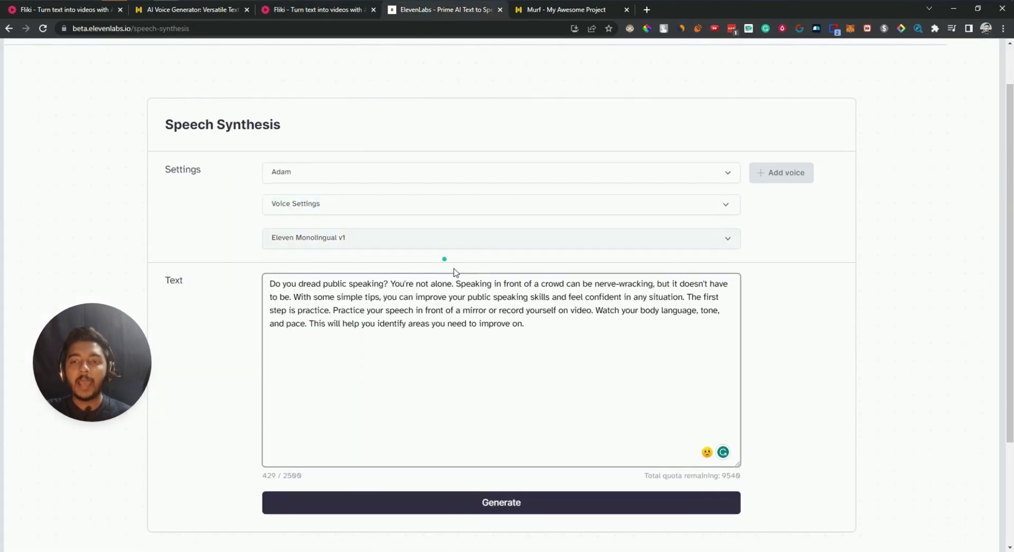
pyautogui.click(491, 502)
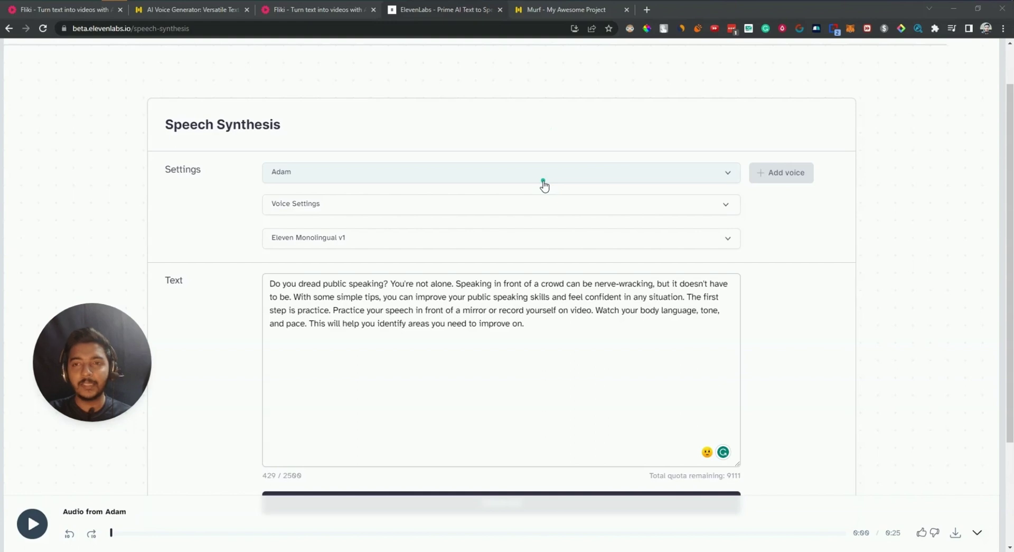
# Generate the Murf script audio and start playing it.
pyautogui.click(544, 17)
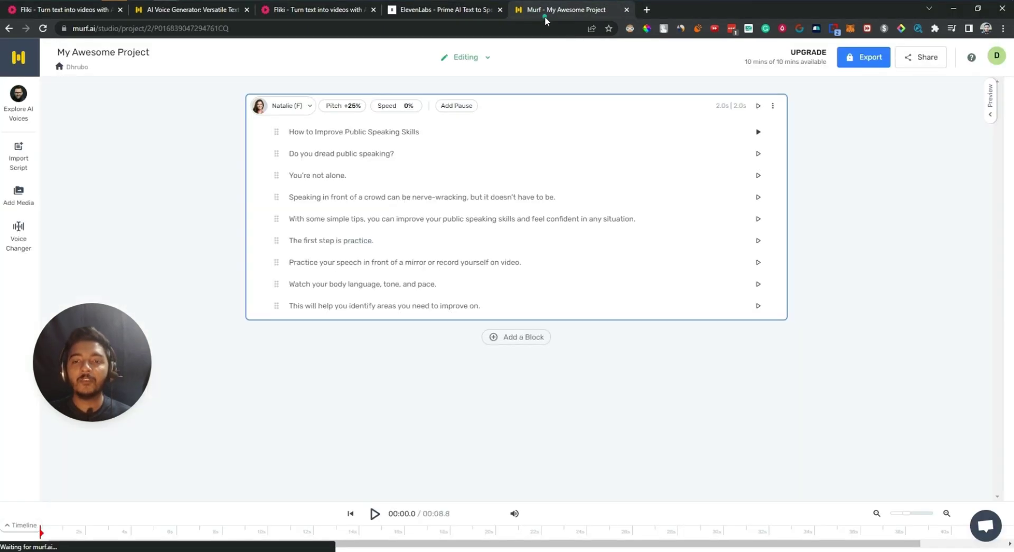
pyautogui.click(374, 514)
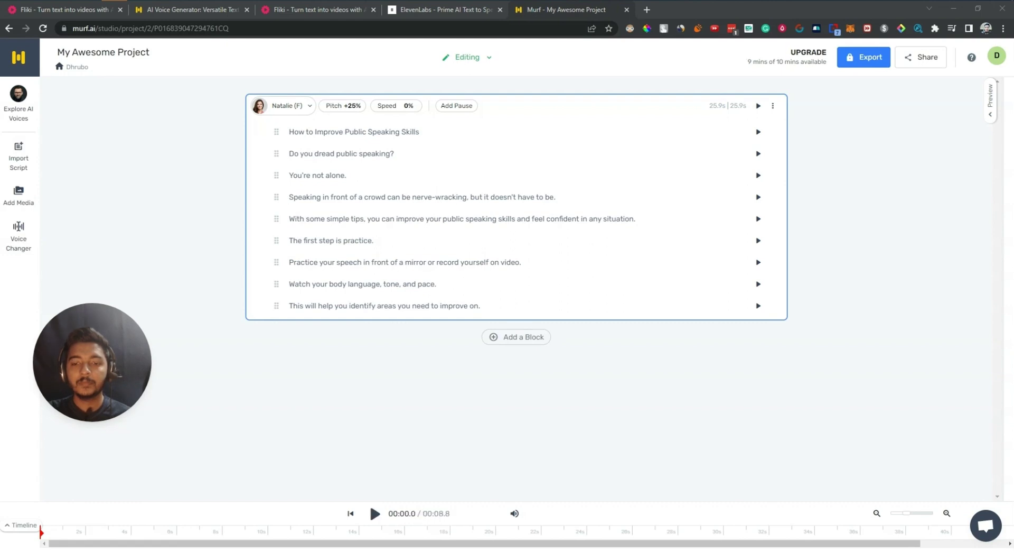
pyautogui.click(375, 513)
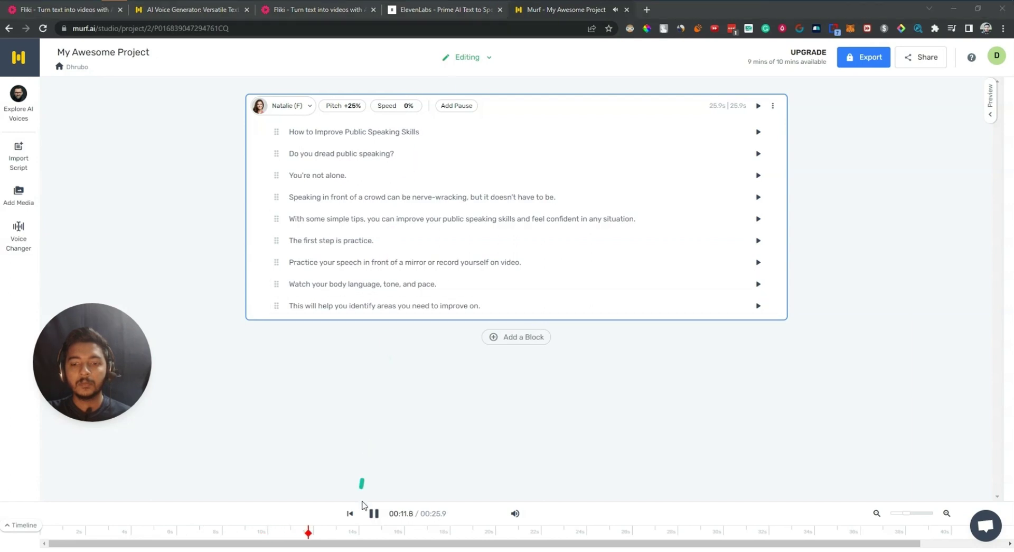
# Pause, select the title line, resume the 25.9-second track, then open the Natalie (F) voice gallery.
pyautogui.click(374, 514)
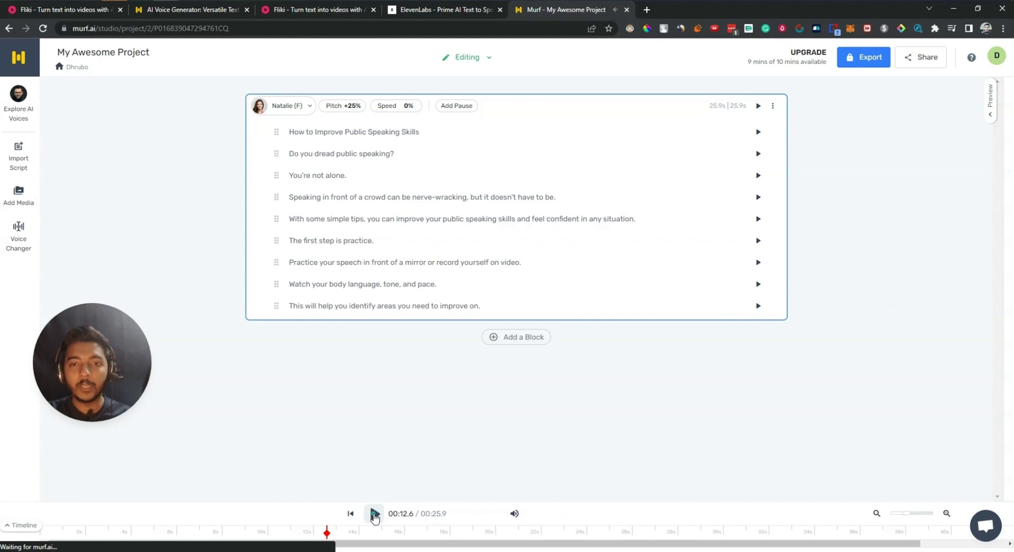
pyautogui.click(426, 130)
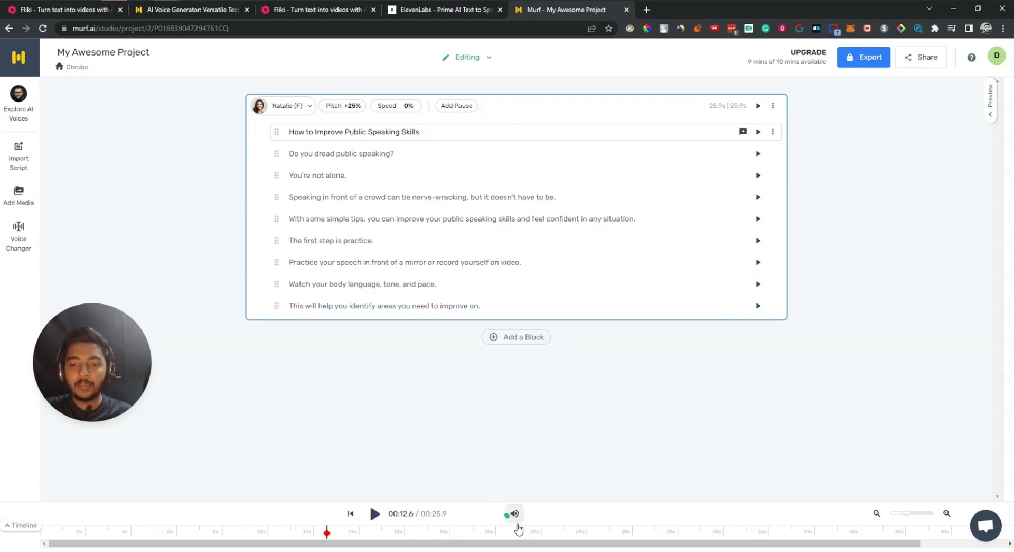
pyautogui.click(375, 514)
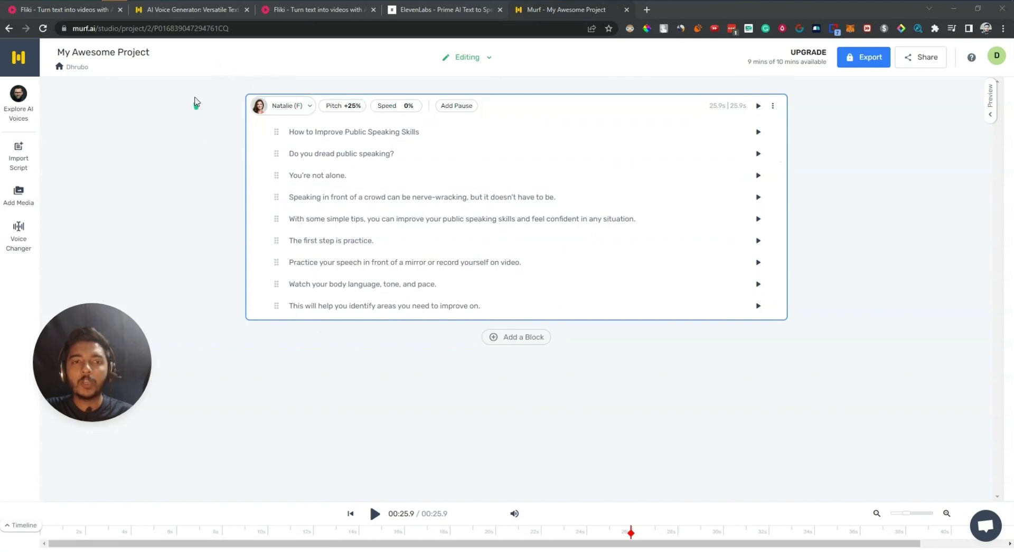
pyautogui.click(282, 109)
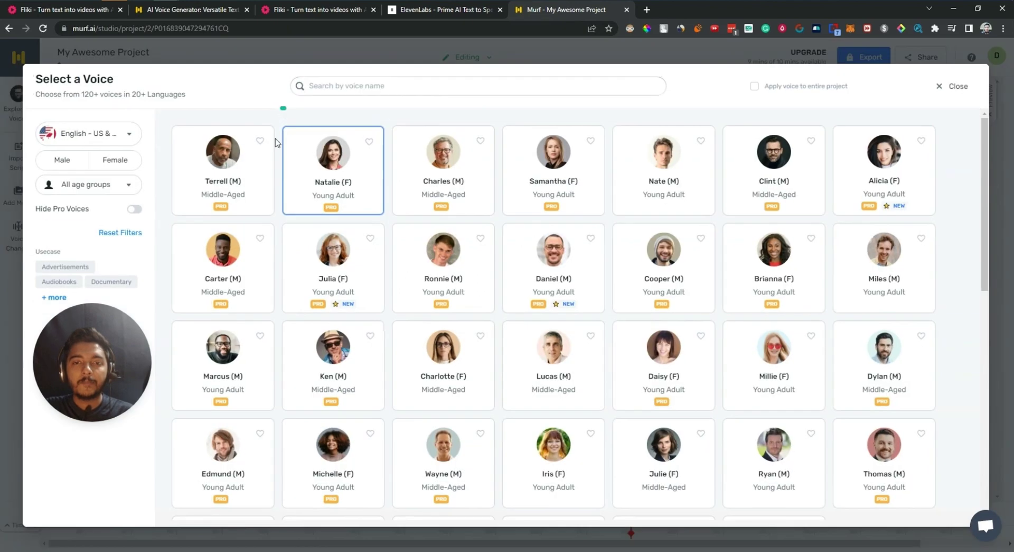